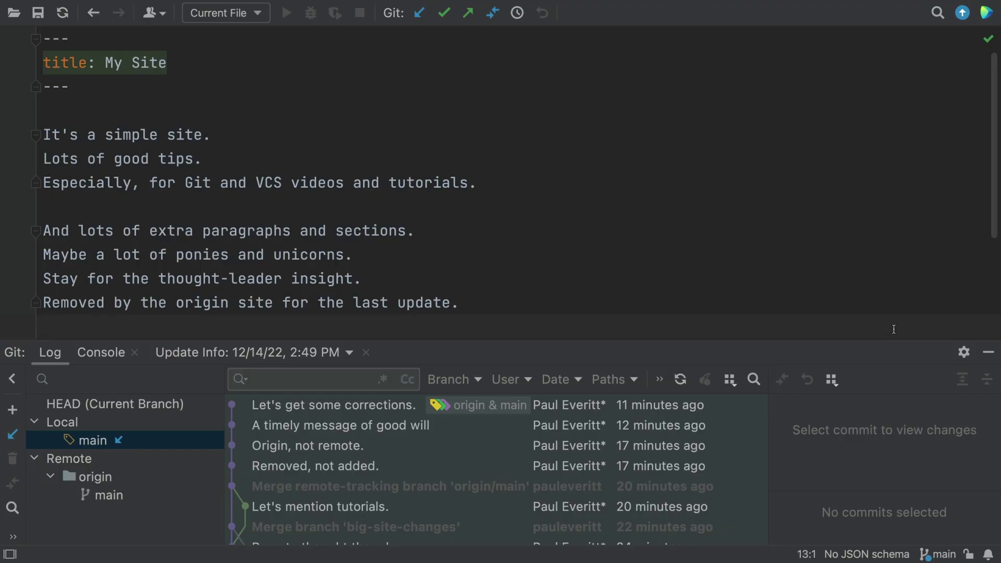
- Start a new branch named local-work from the branch widget
{"action": "left_click", "coordinate": [939, 555]}
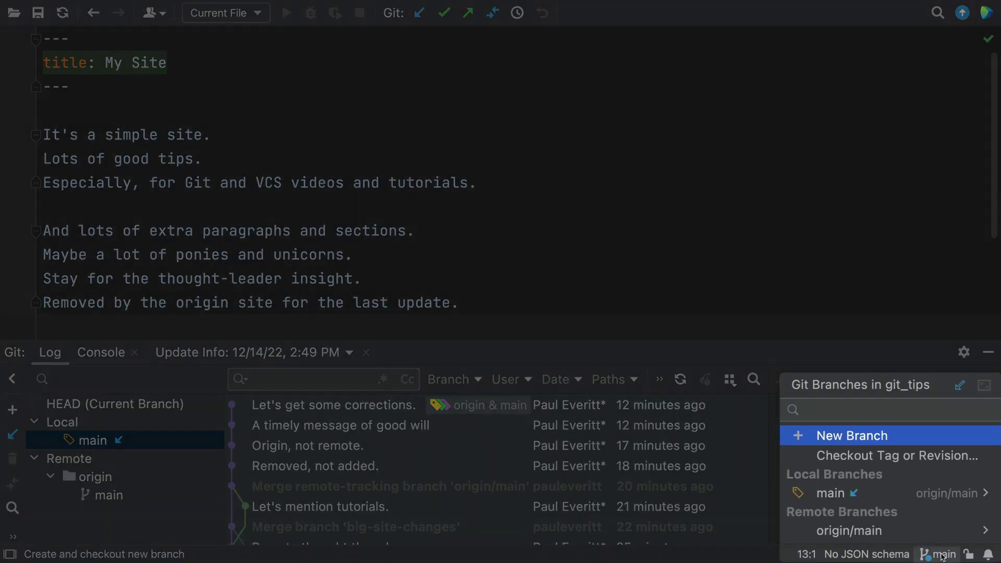
{"action": "left_click", "coordinate": [852, 436]}
{"action": "type", "text": "loc"}
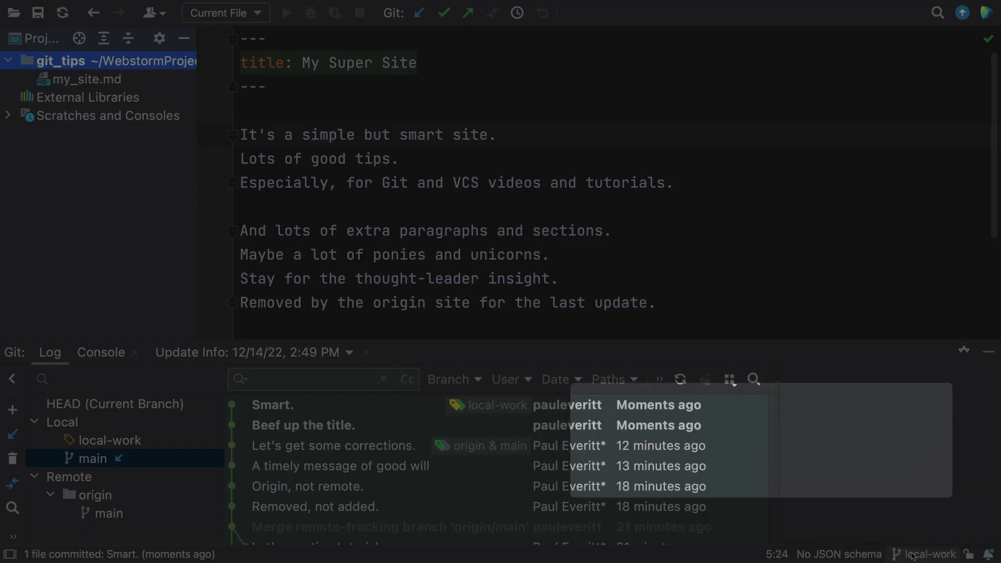
- Fetch the latest remote commits so origin/main shows two commits ahead of main
{"action": "left_click", "coordinate": [927, 554]}
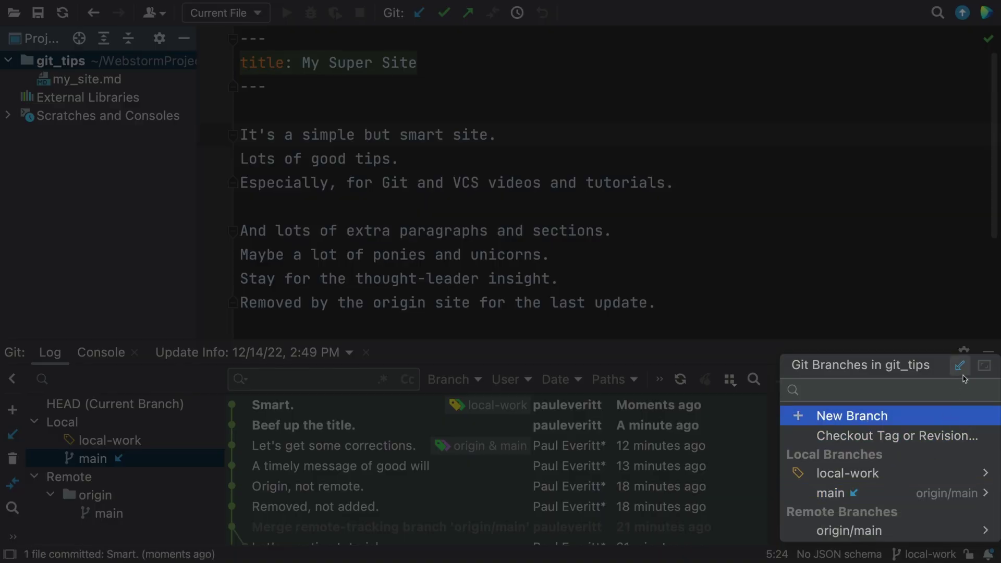
{"action": "left_click", "coordinate": [960, 366]}
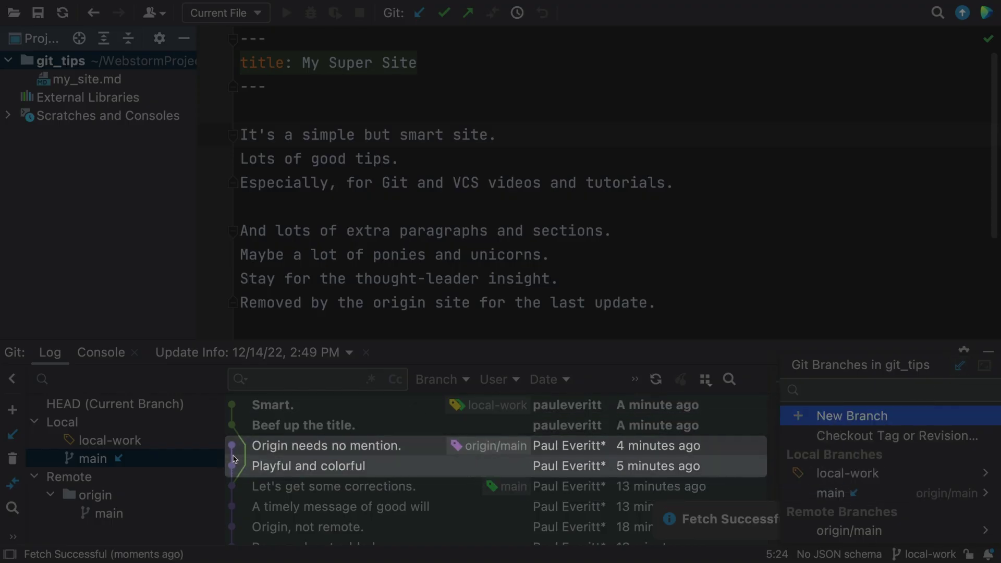
{"action": "left_click", "coordinate": [340, 324]}
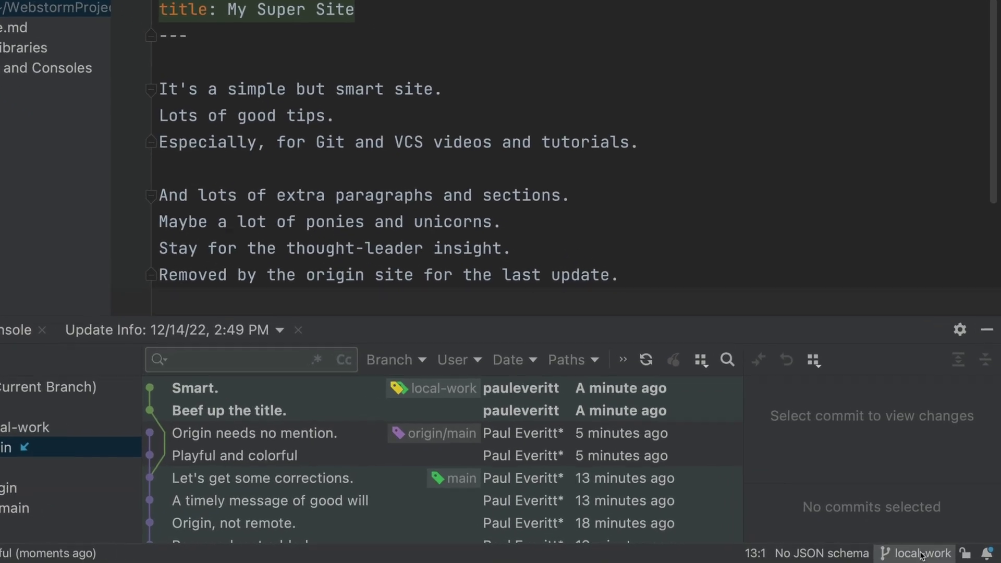
- Compare the working files against main, then dismiss the comparison
{"action": "left_click", "coordinate": [921, 555]}
{"action": "mouse_move", "coordinate": [806, 447]}
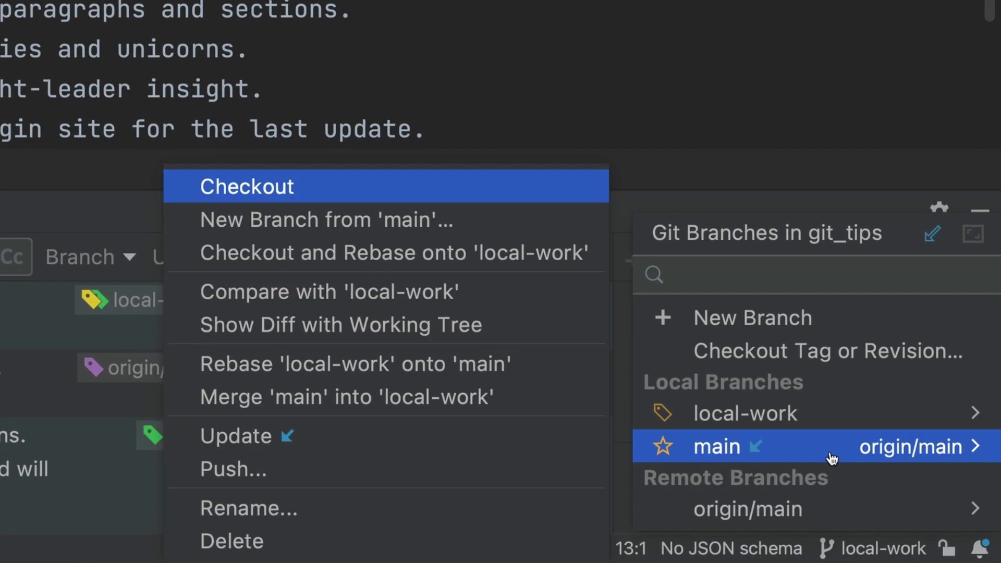
{"action": "left_click", "coordinate": [476, 327]}
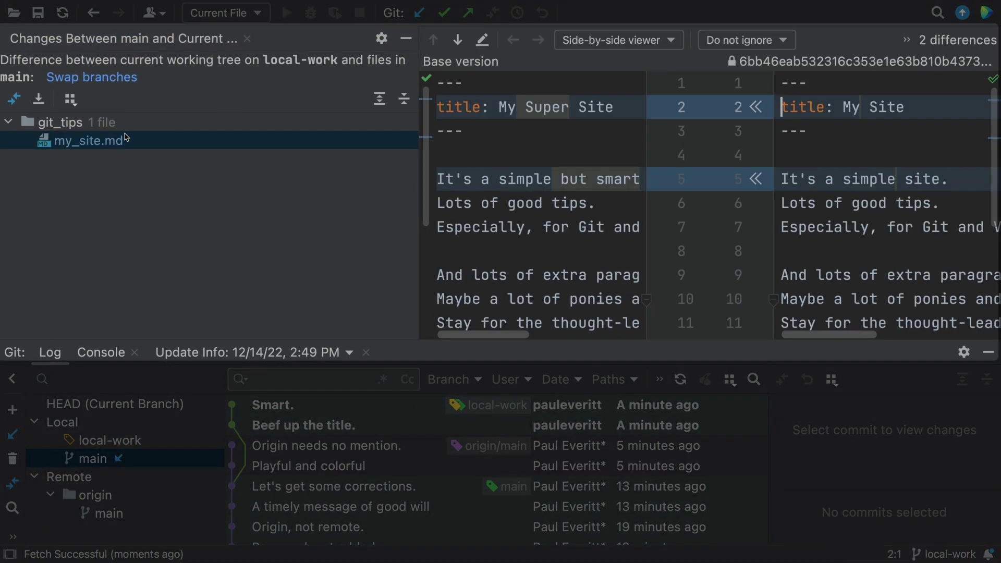
{"action": "left_click", "coordinate": [246, 39]}
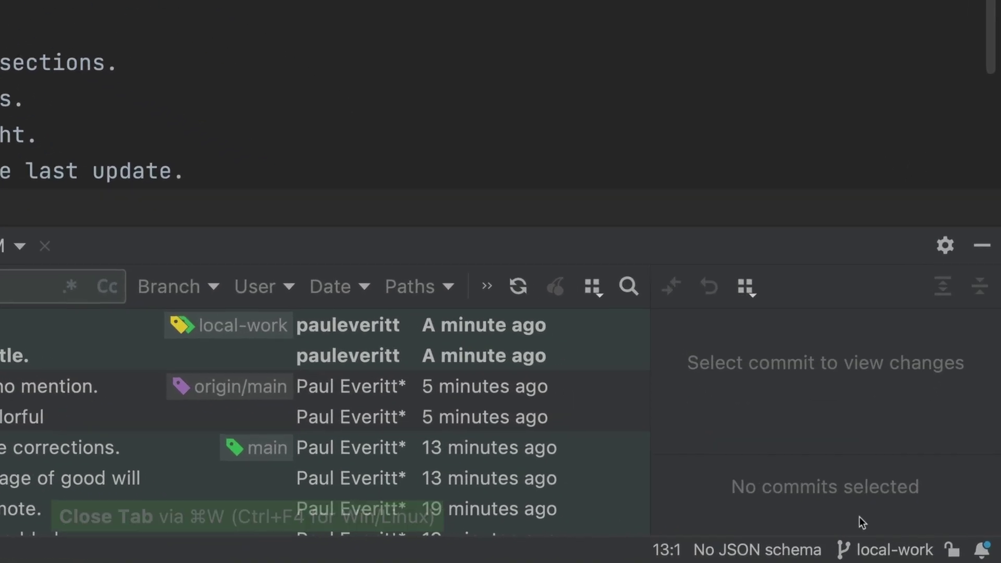
- Update local main from origin/main to 'Origin needs no mention.' and reopen main's actions
{"action": "left_click", "coordinate": [912, 553]}
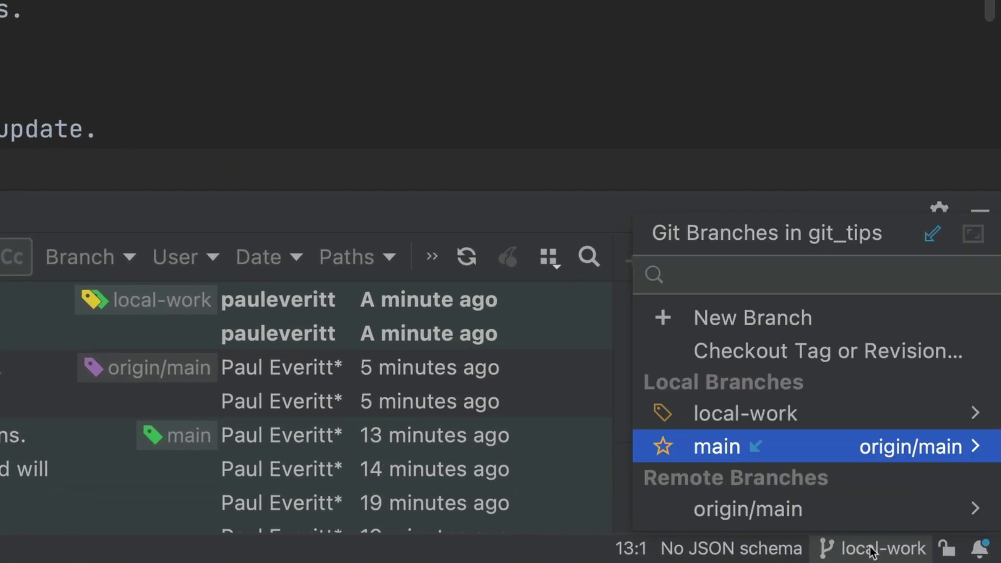
{"action": "left_click", "coordinate": [839, 461]}
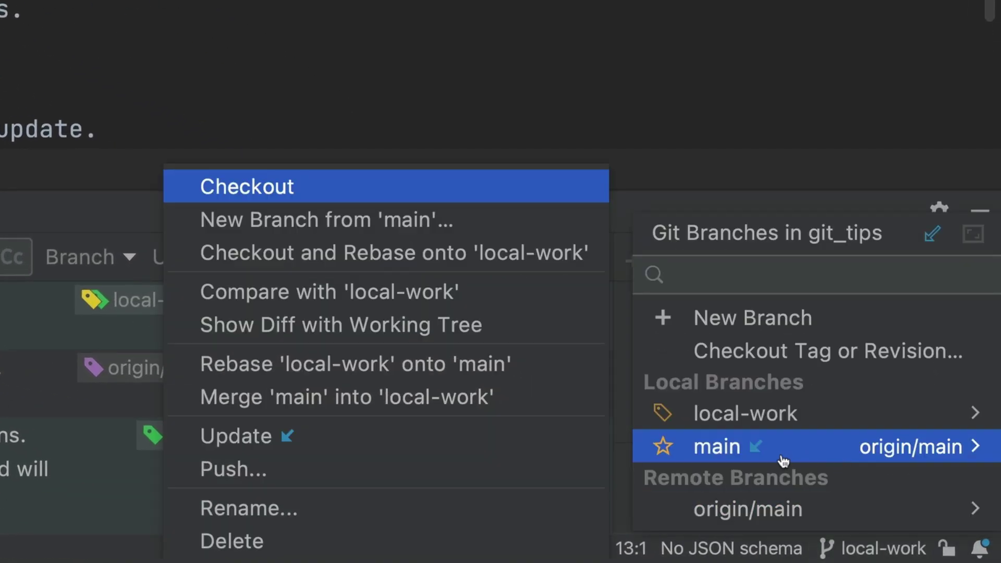
{"action": "left_click", "coordinate": [523, 436]}
{"action": "left_click", "coordinate": [846, 552]}
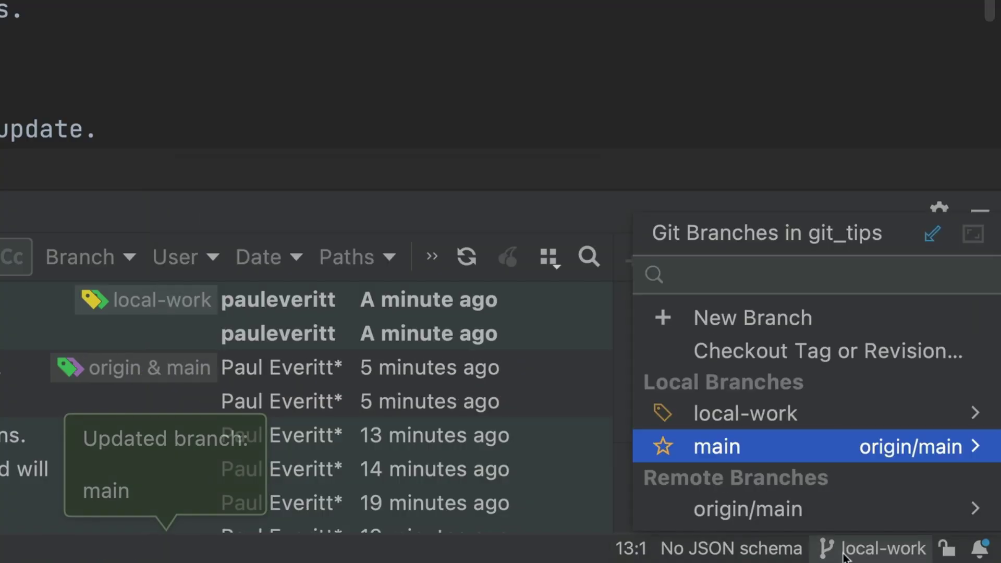
{"action": "left_click", "coordinate": [780, 444]}
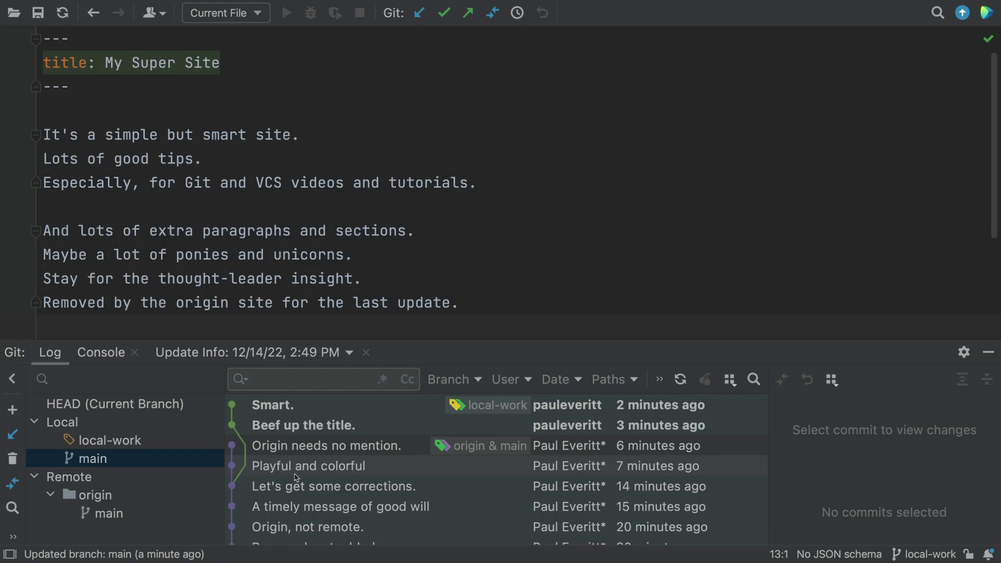
- Rebase local-work onto main so its two commits sit atop 'Origin needs no mention.'
{"action": "left_click", "coordinate": [914, 555]}
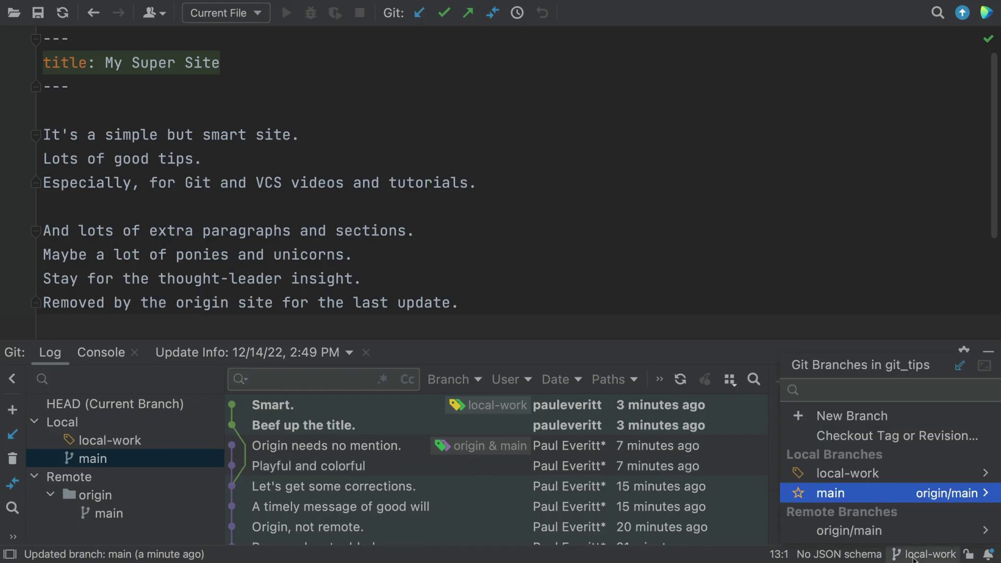
{"action": "left_click", "coordinate": [890, 496]}
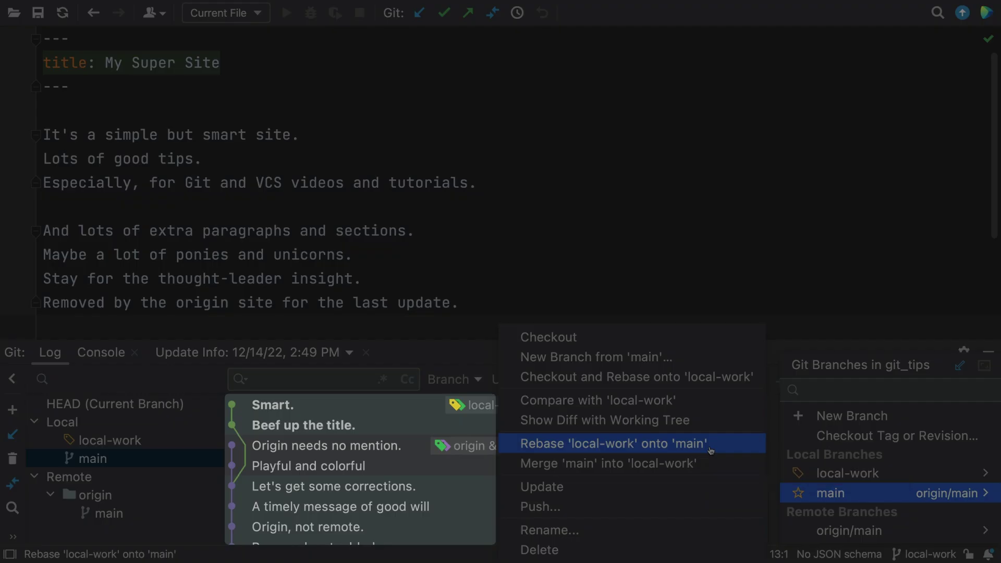
{"action": "left_click", "coordinate": [614, 443]}
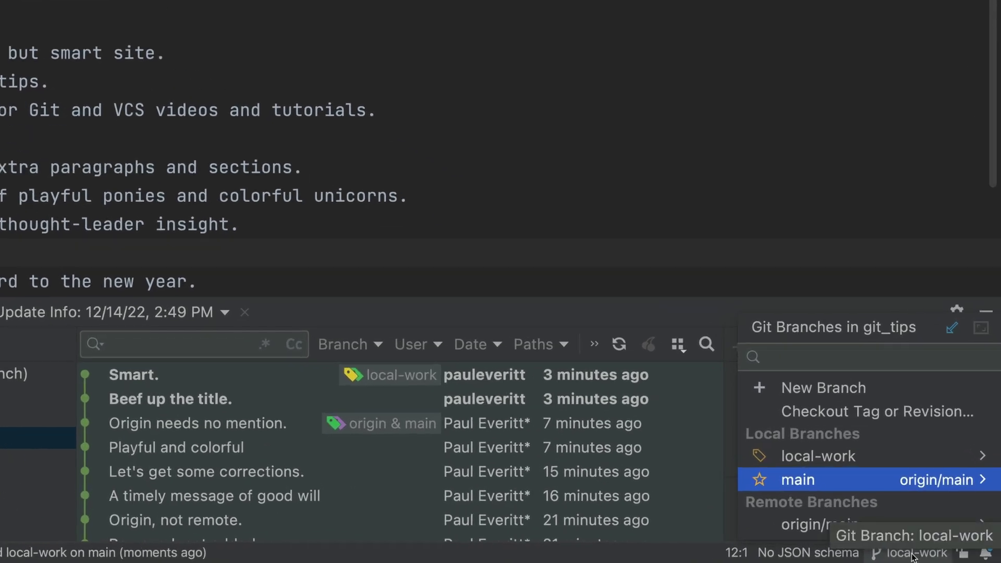
- Show the action list for origin/main, including Pull into 'local-work' Using Rebase
{"action": "left_click", "coordinate": [797, 515]}
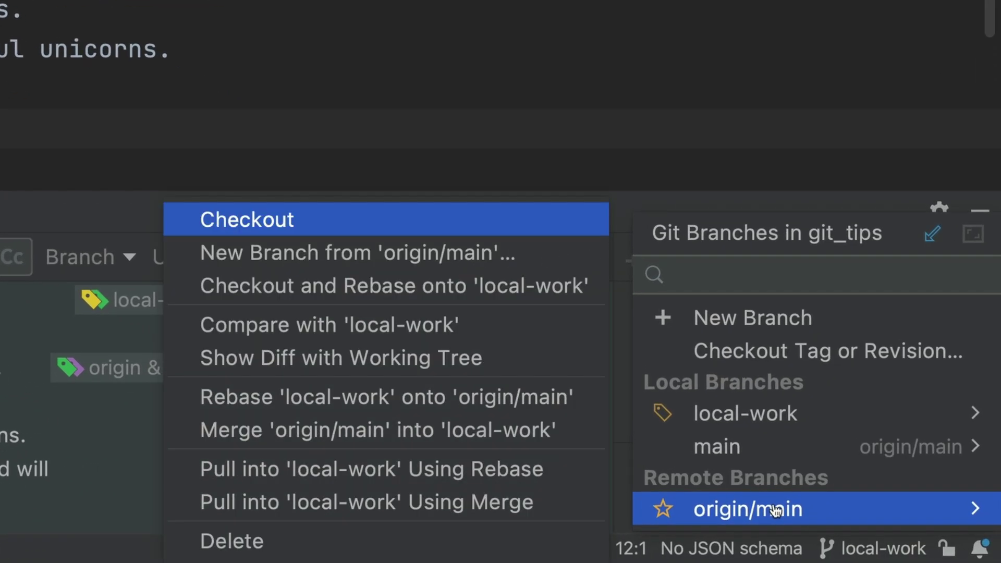